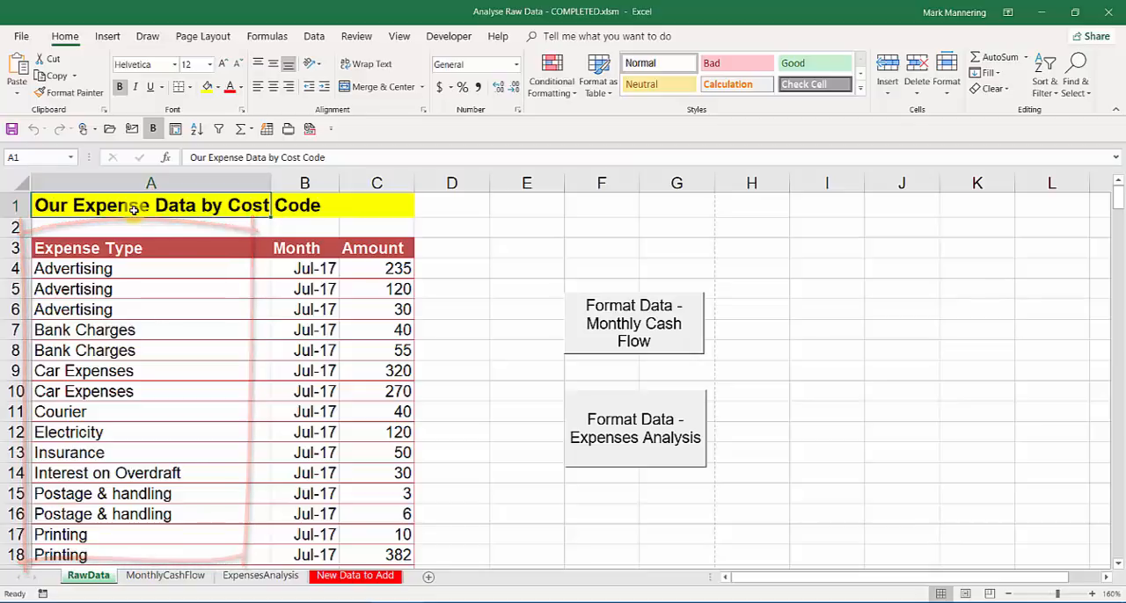
Examine the expense table on the RawData sheet from its first rows to its last row.
left_click(156, 297)
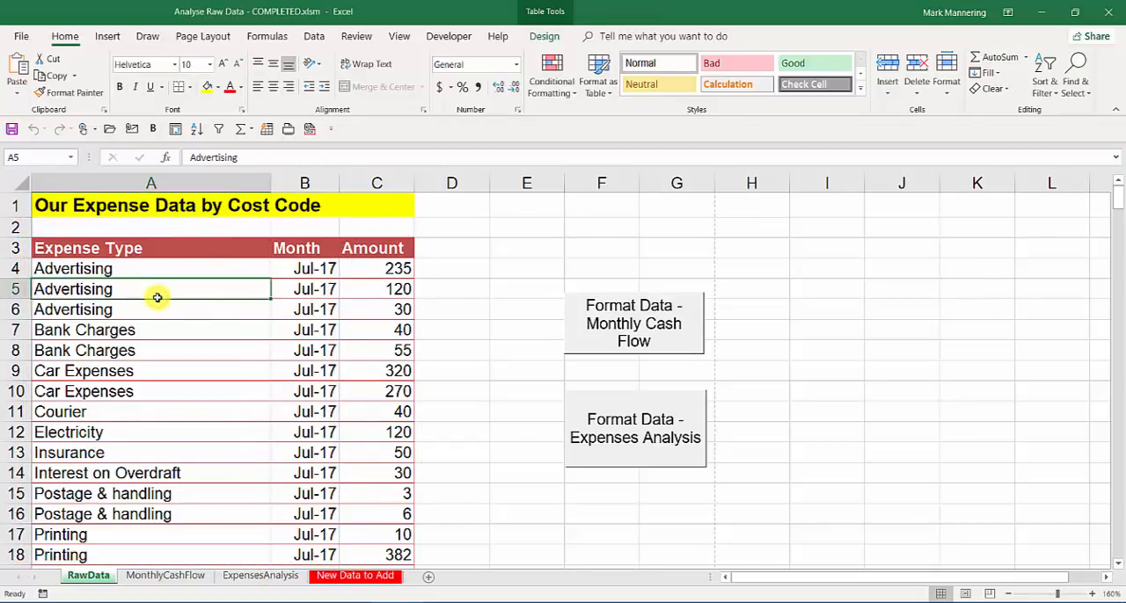
scroll(156, 297, "down", 6)
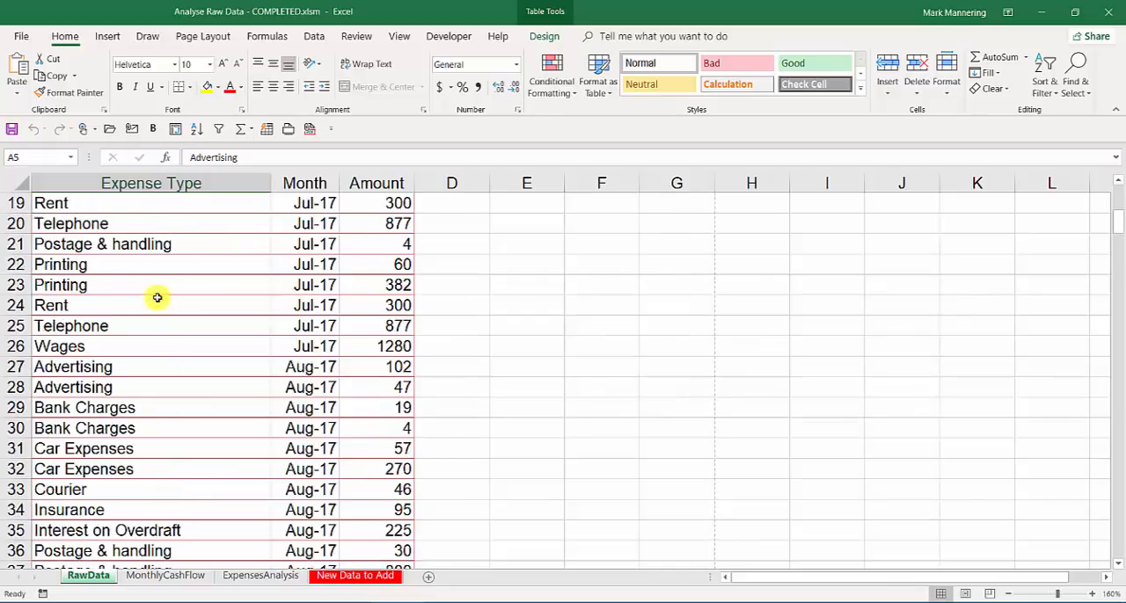
scroll(157, 297, "down", 9)
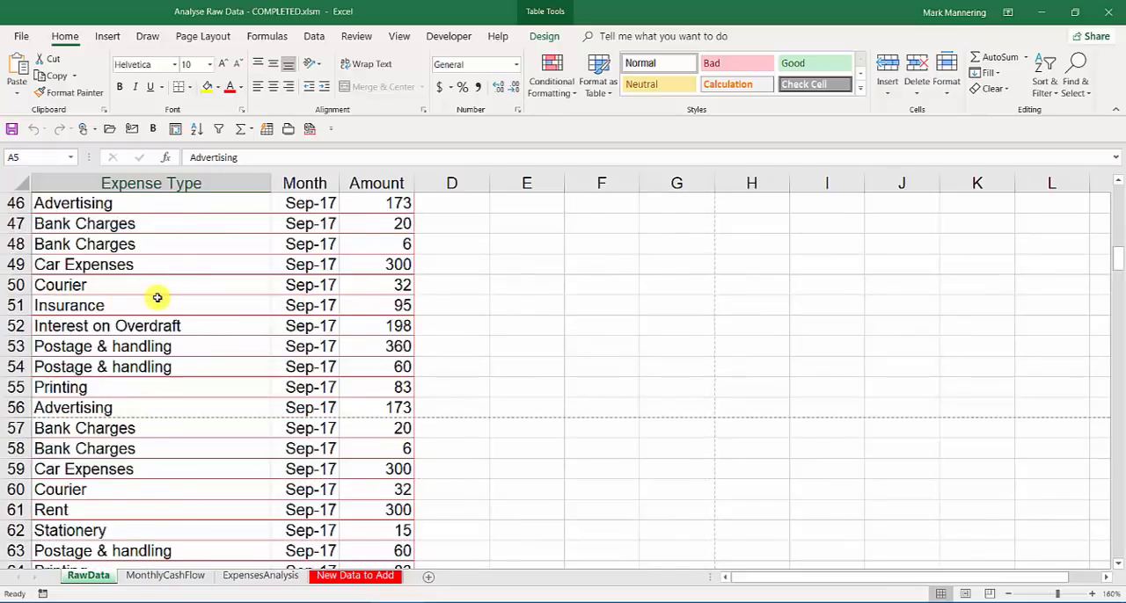
scroll(157, 298, "down", 4)
left_click(156, 299)
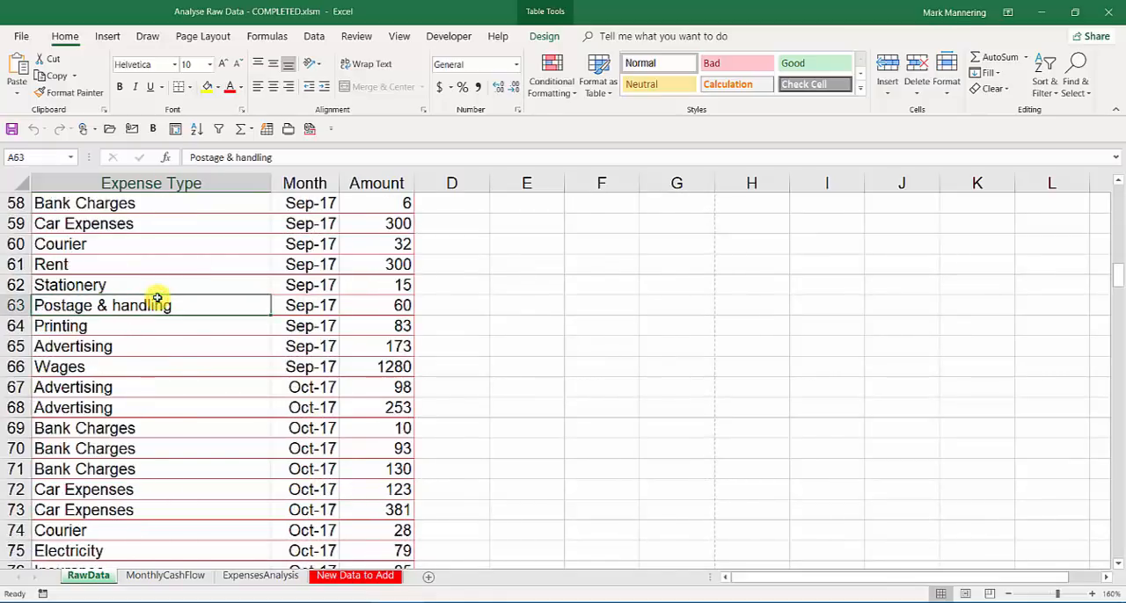
key("ctrl+End")
scroll(156, 297, "down", 3)
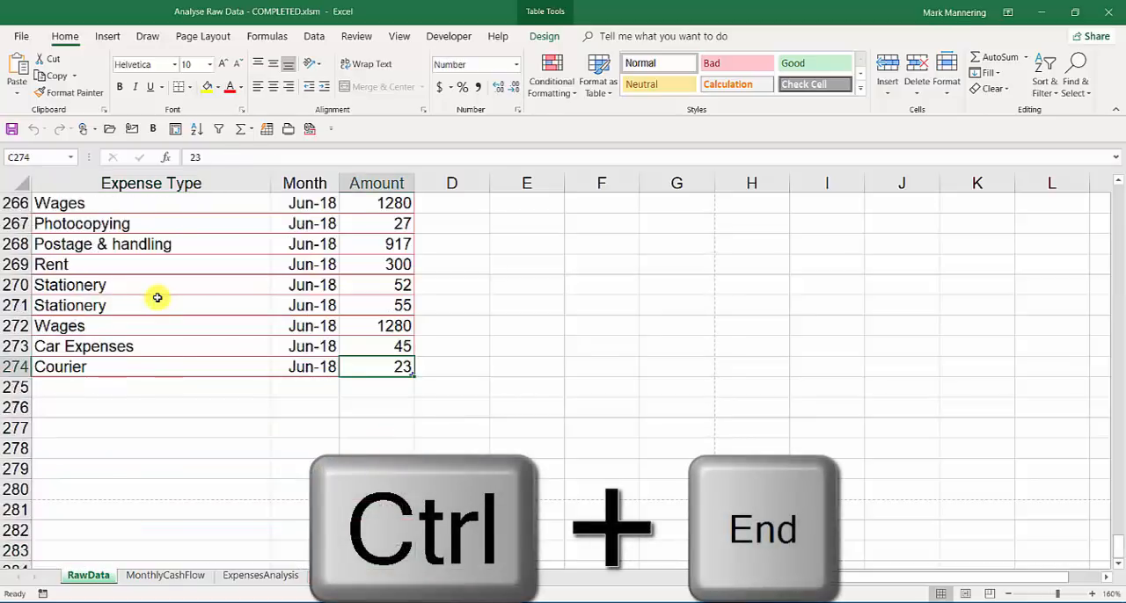
key("ctrl+Home")
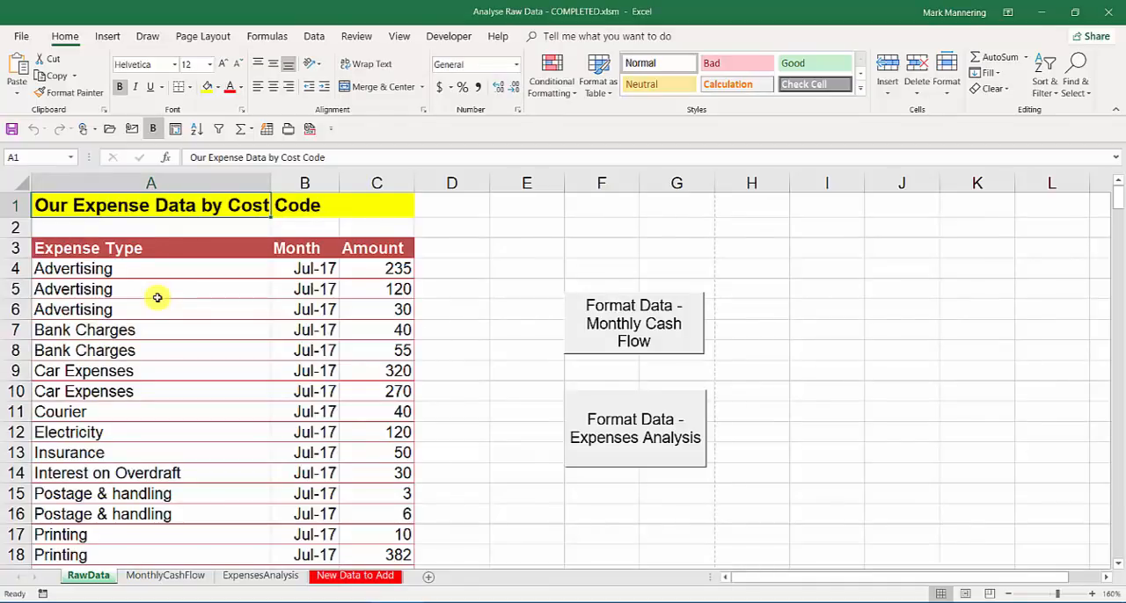
Run the Monthly Cash Flow and Expenses Analysis macros on the RawData expense table.
left_click(157, 297)
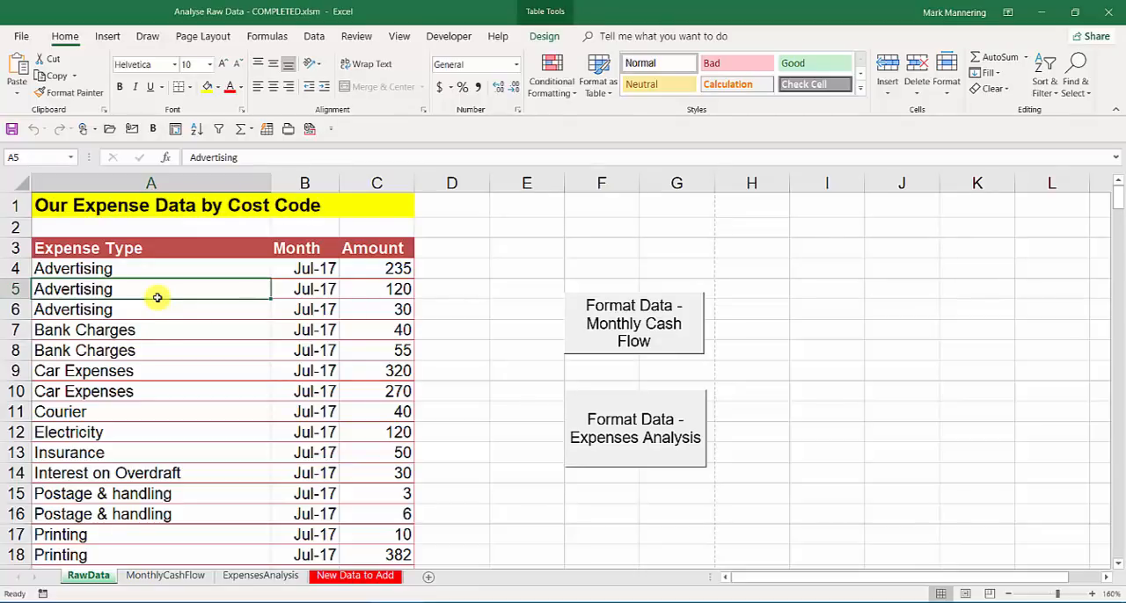
left_click(181, 351)
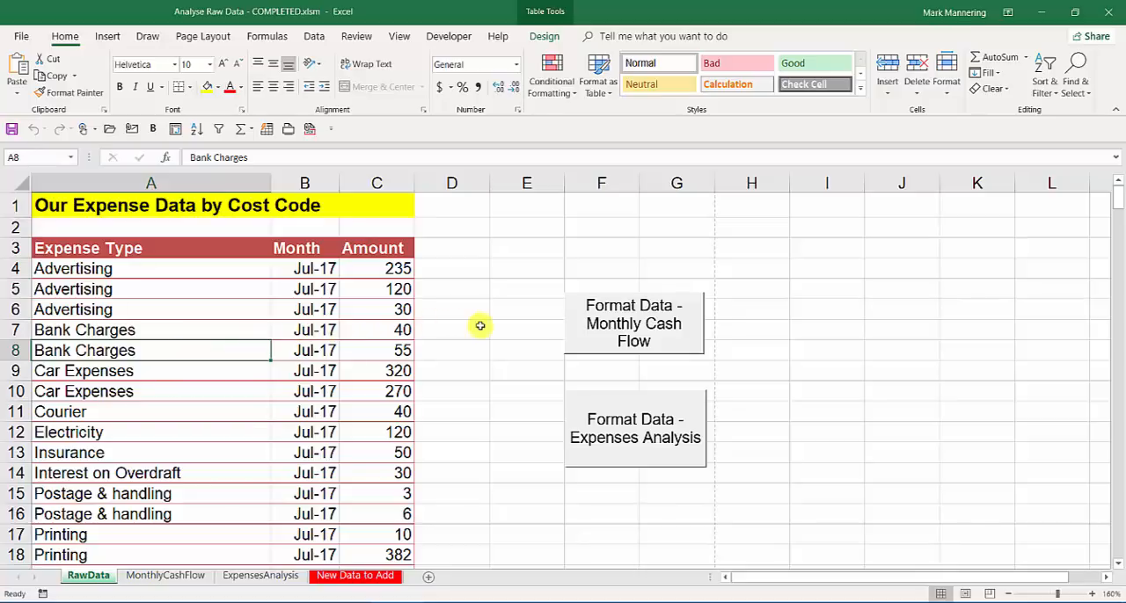
left_click(683, 347)
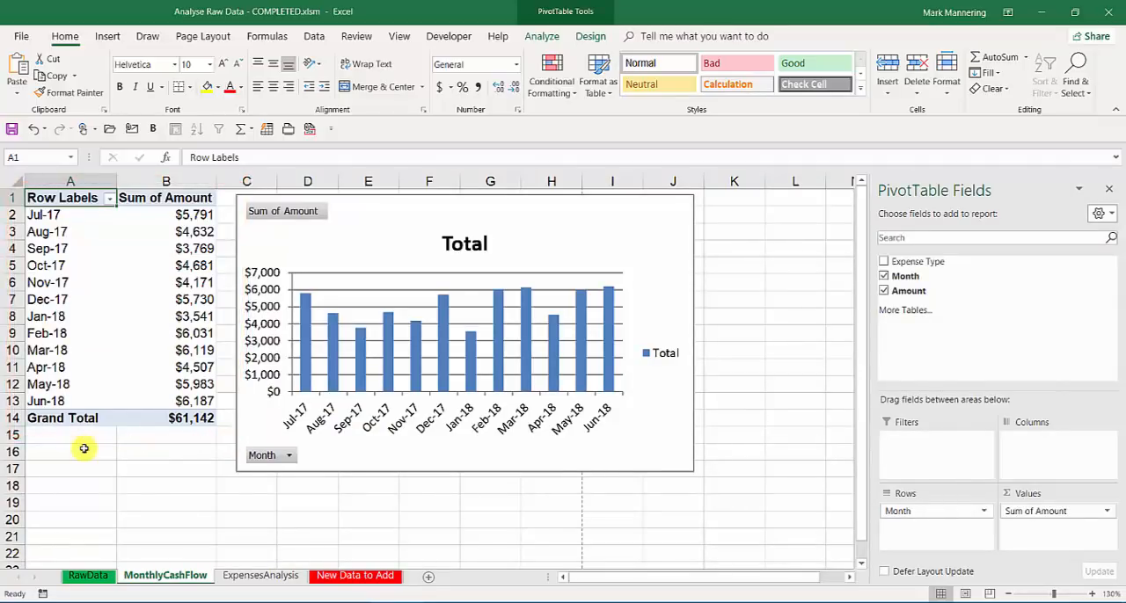
left_click(88, 576)
left_click(216, 419)
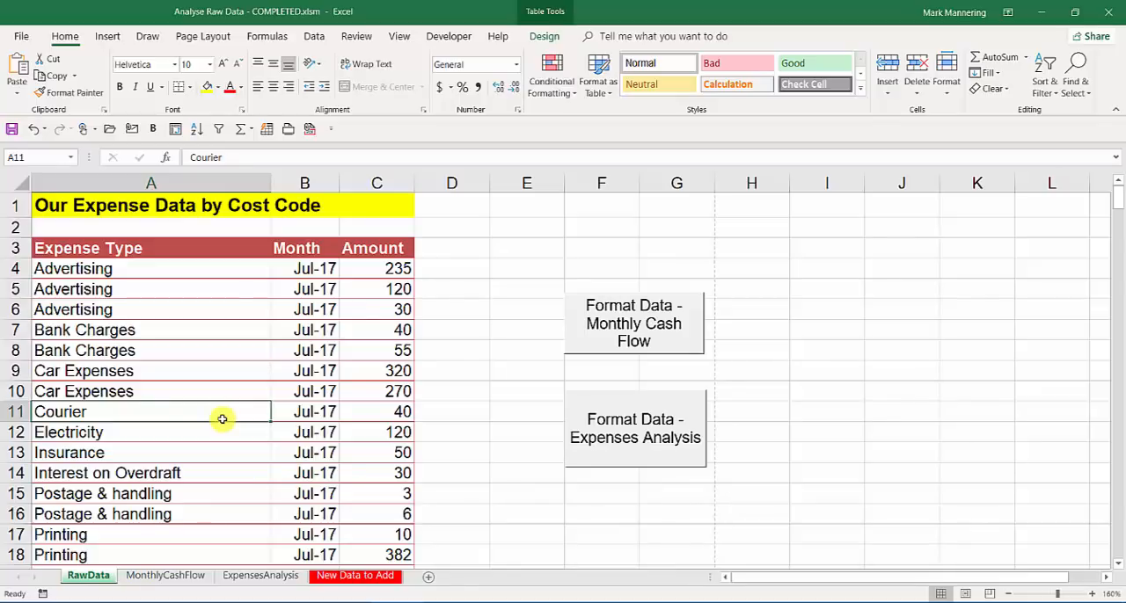
left_click(646, 458)
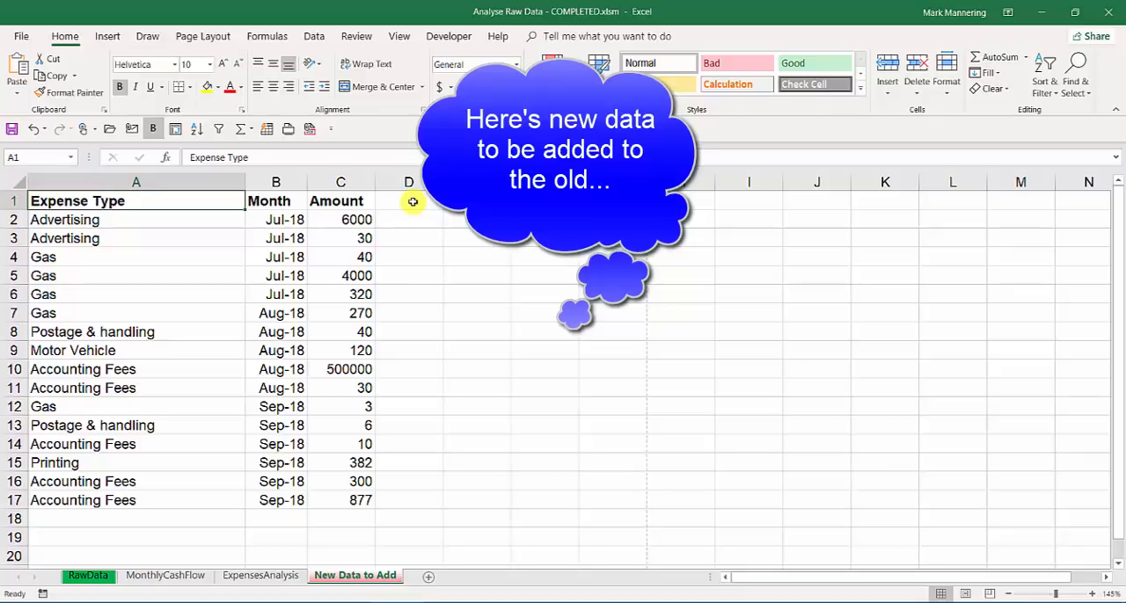
Copy the expense rows A2:C17 from the New Data to Add sheet and append them to the RawData table from cell A275.
left_click_drag(116, 220, 342, 492)
key("ctrl+c")
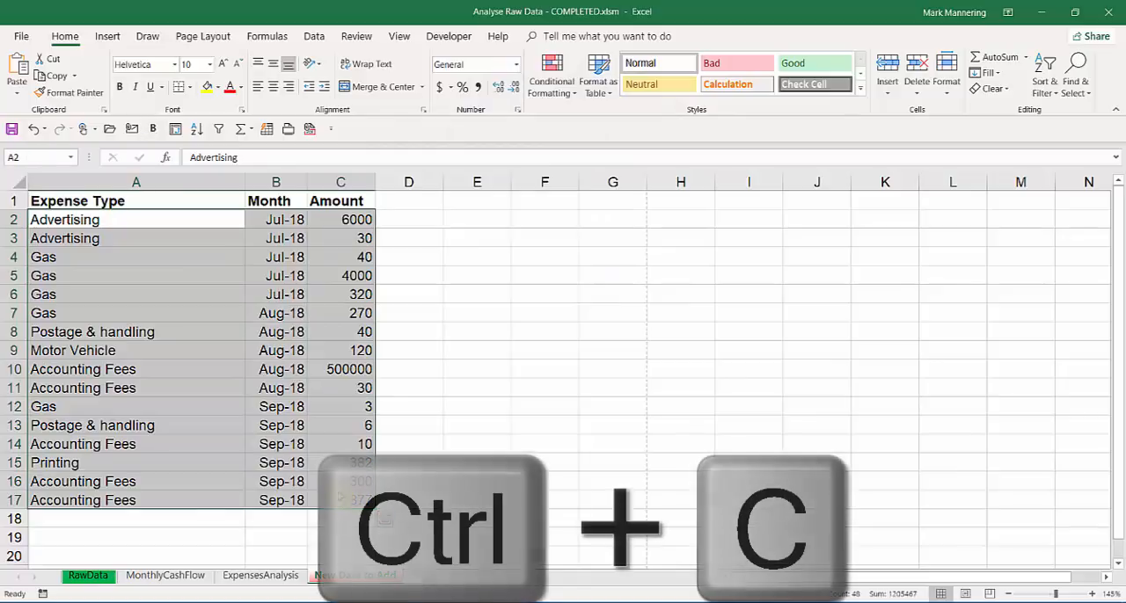
left_click(95, 577)
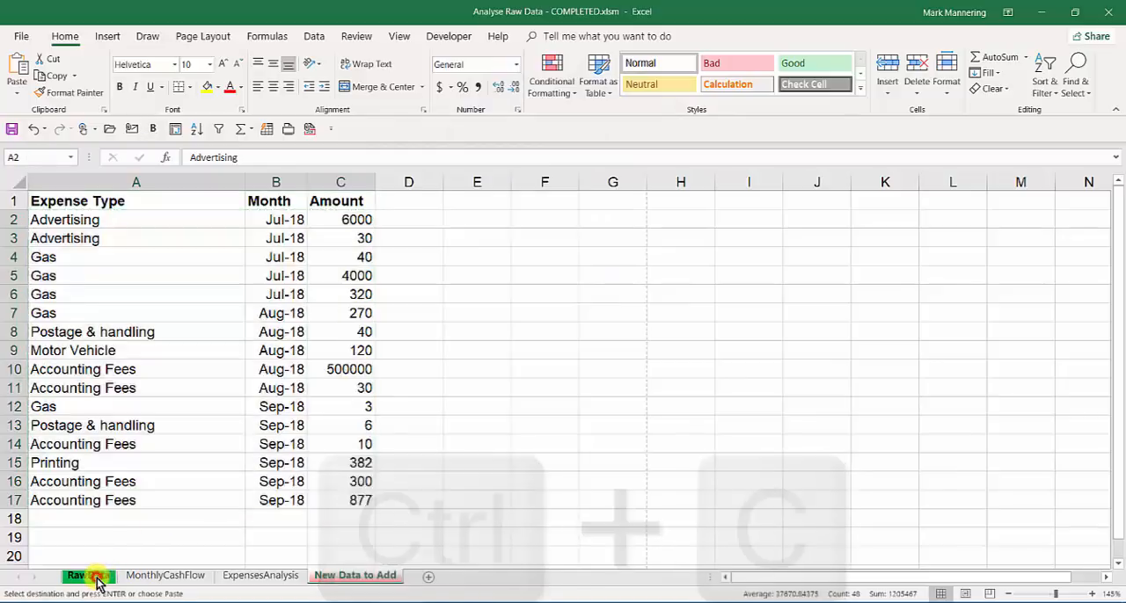
key("ctrl+End")
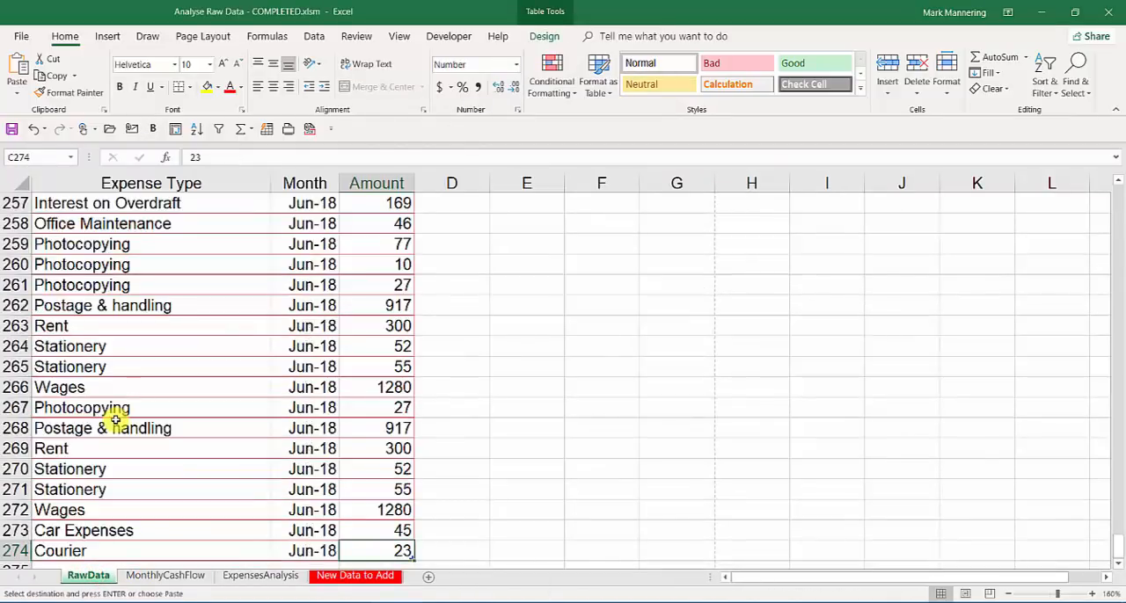
scroll(116, 419, "down", 3)
left_click(119, 388)
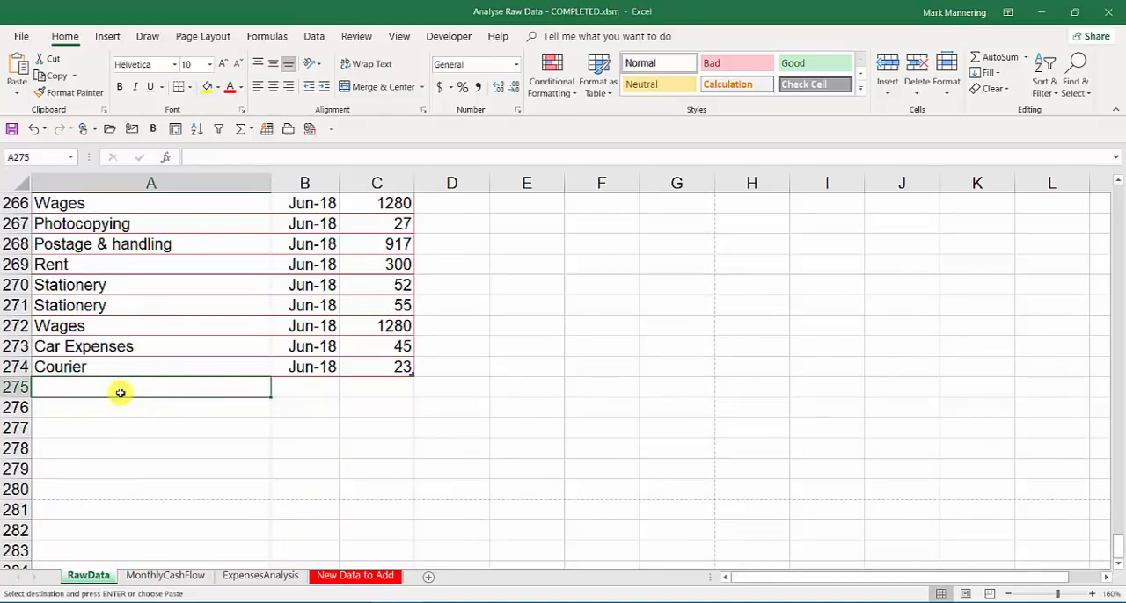
key("ctrl+v")
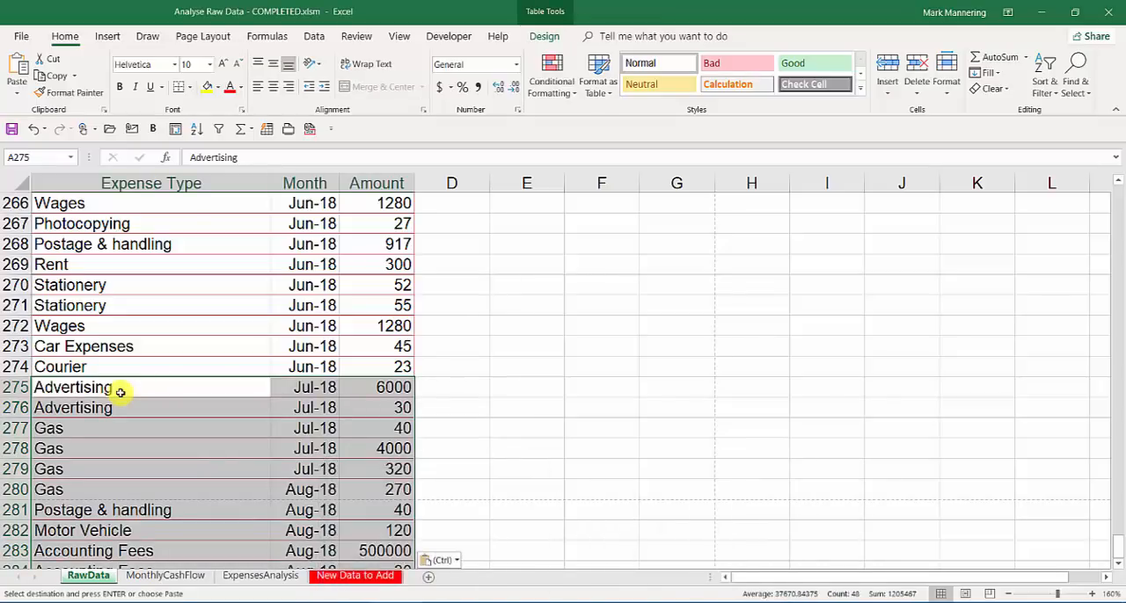
left_click(119, 390)
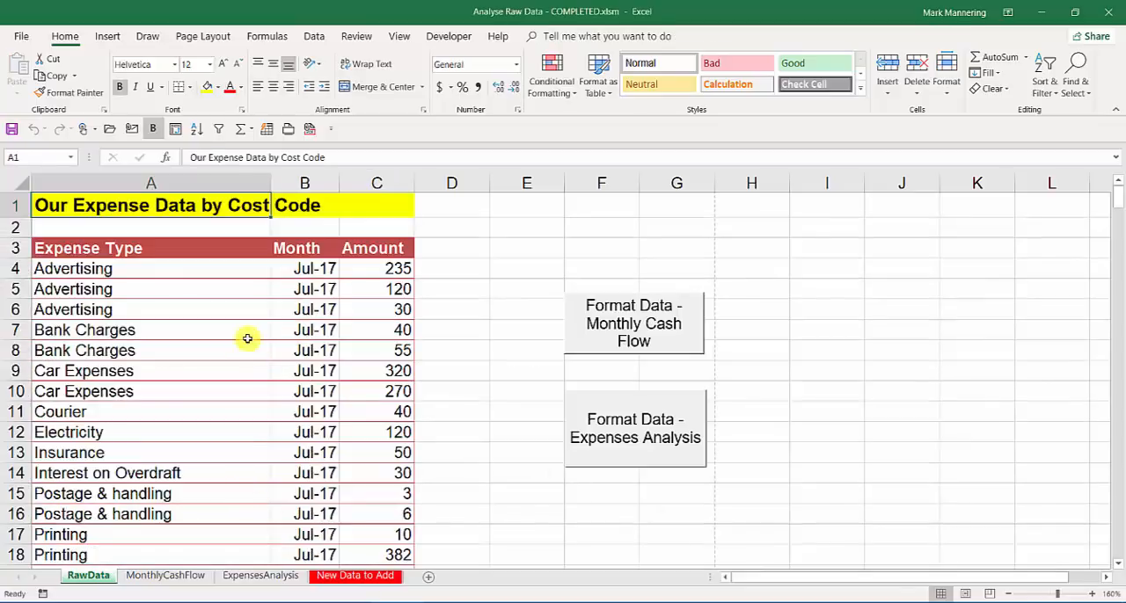
Regenerate the Monthly Cash Flow and Expenses Analysis reports from the extended RawData table.
left_click(250, 328)
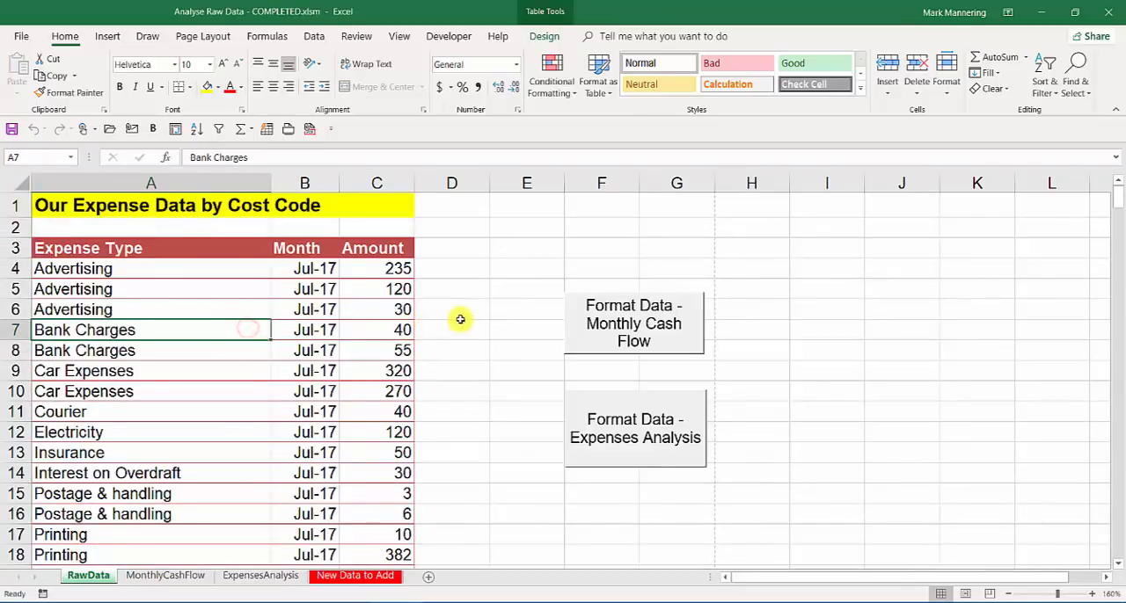
left_click(592, 340)
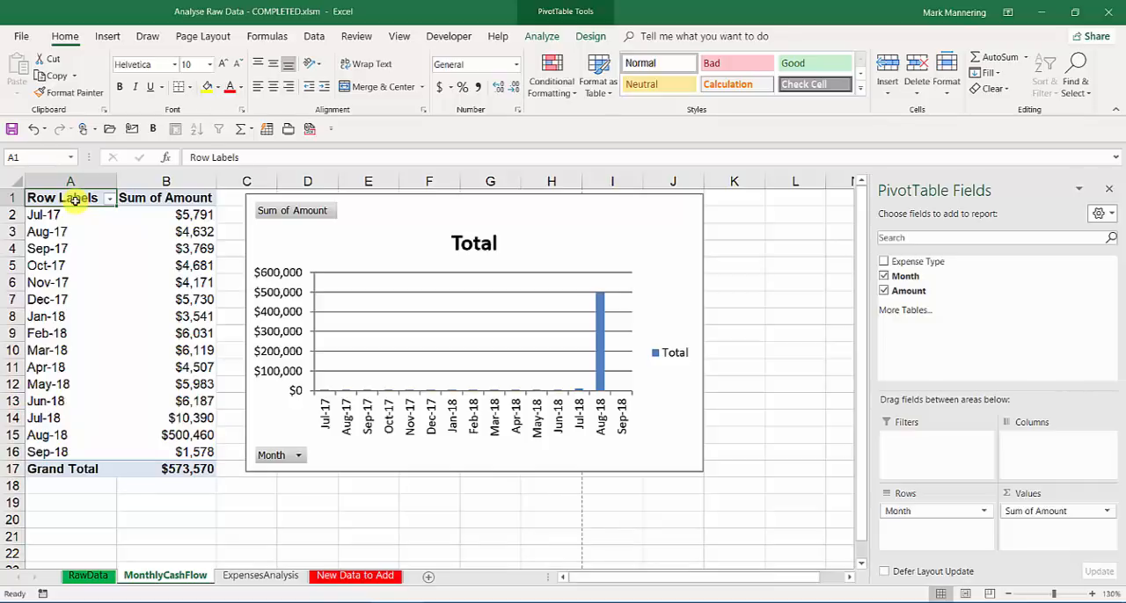
left_click(89, 576)
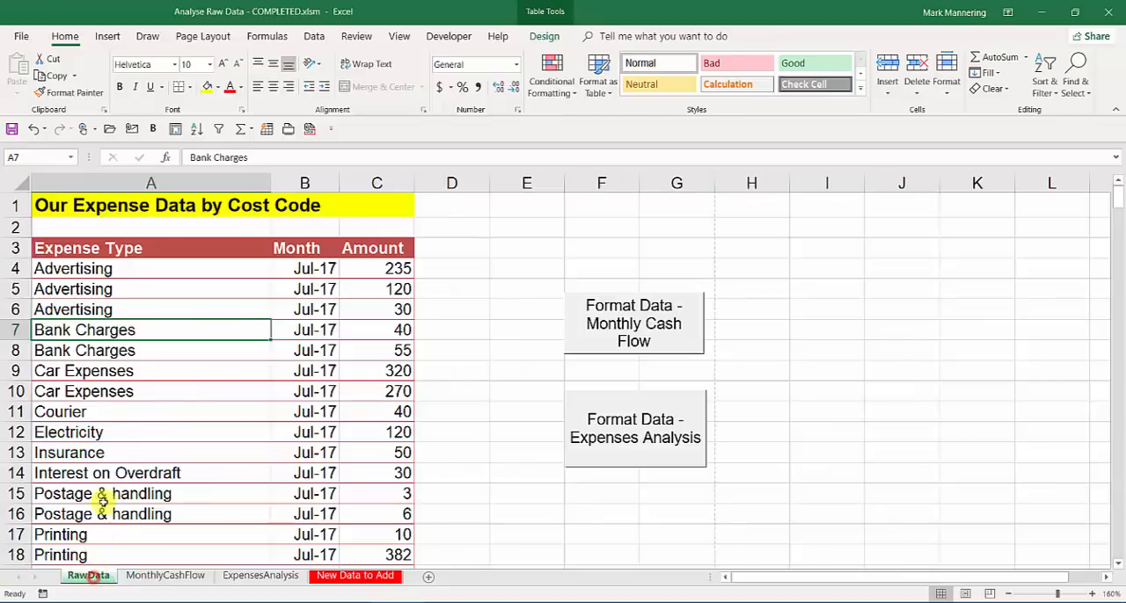
left_click(635, 451)
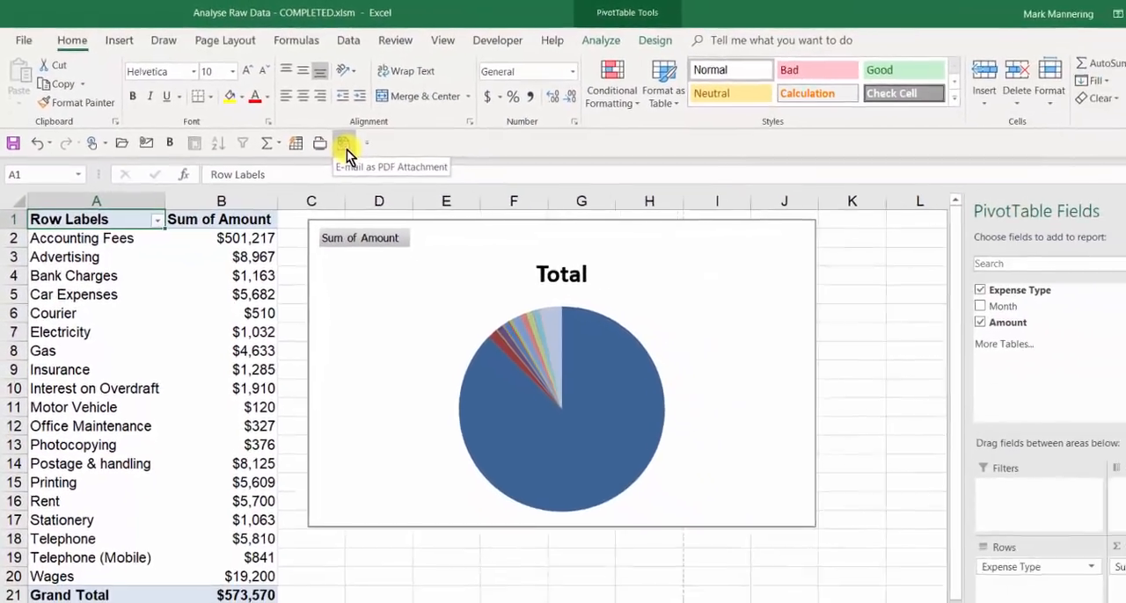
Create an e-mail with the Expenses Analysis workbook attached as a PDF, preview the attachment, and close the message unsent.
left_click(428, 183)
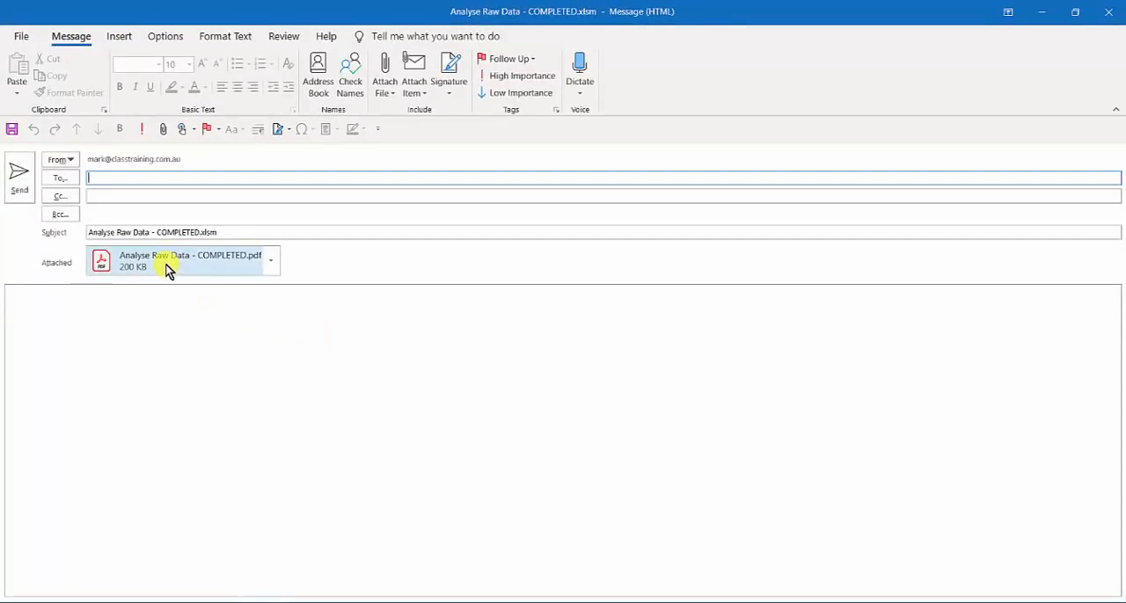
double_click(170, 270)
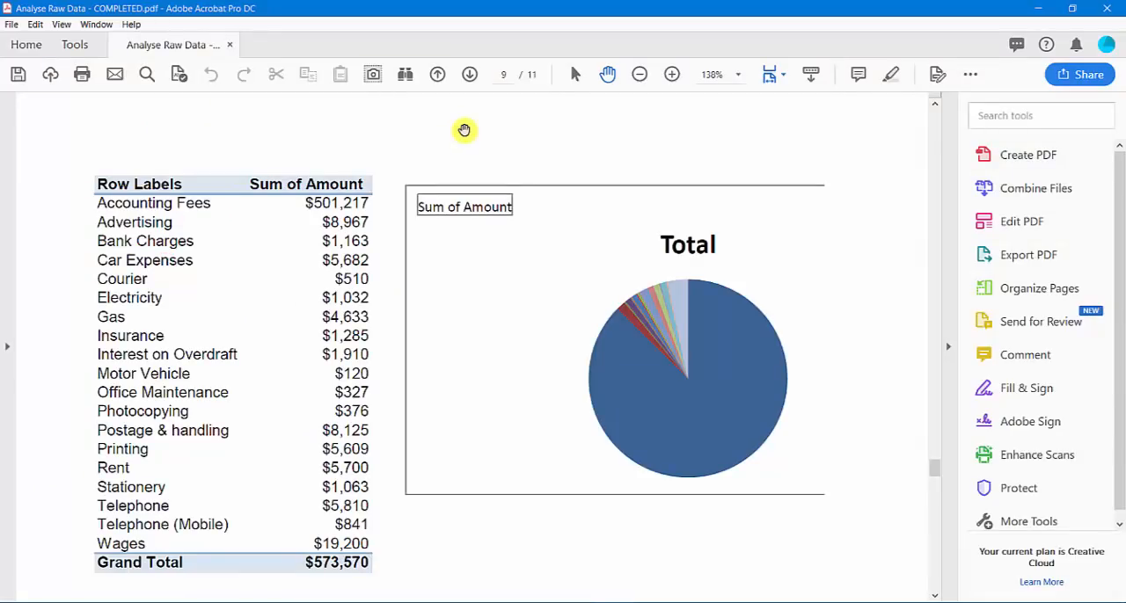
left_click(1105, 11)
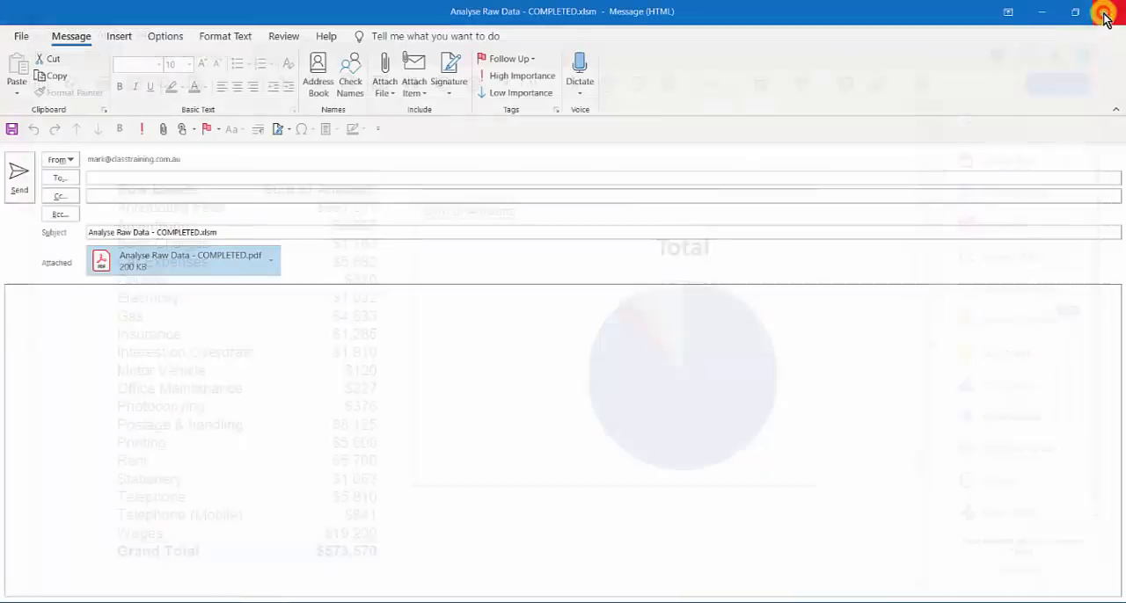
key("Escape")
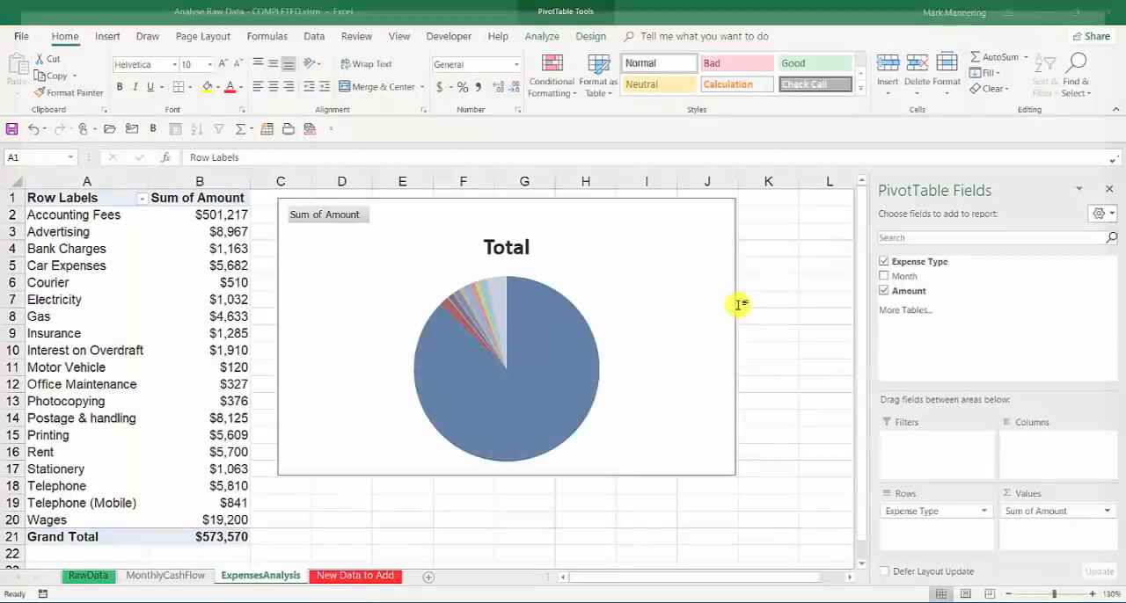